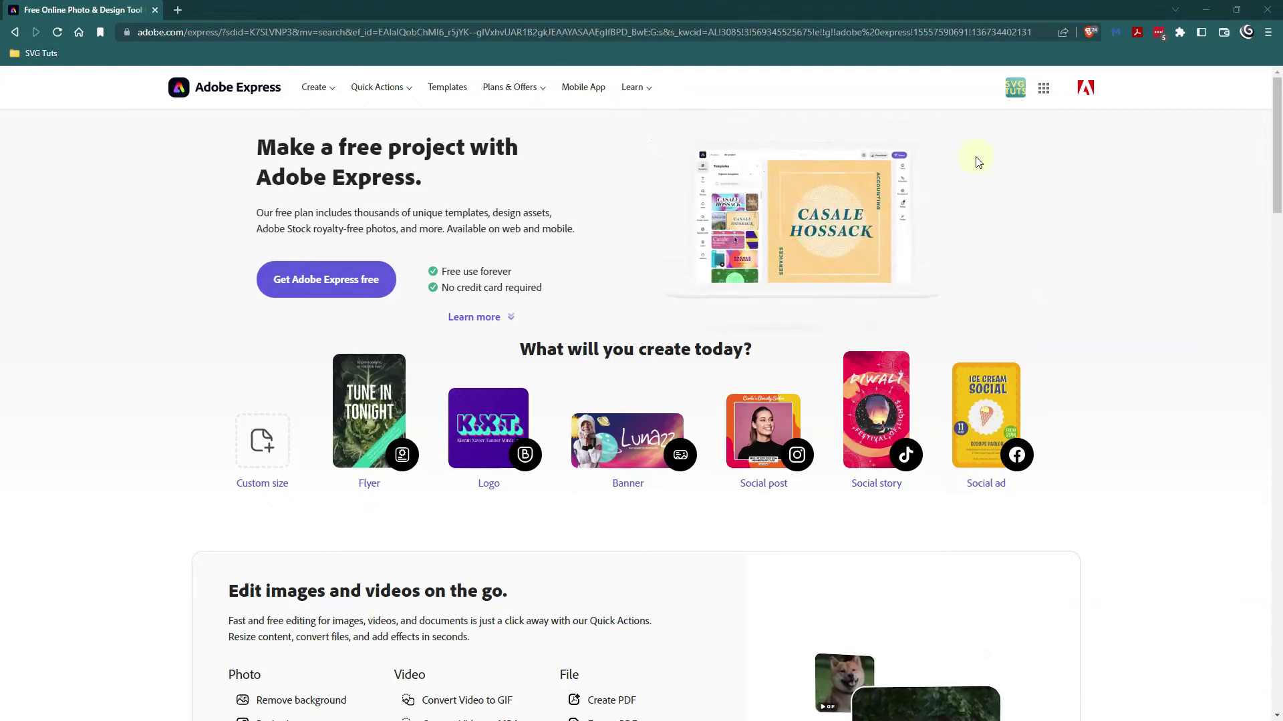
- Bring the Adobe Express Collage folder on screen, then return to the Adobe Express page
drag(0, 49, 783, 46)
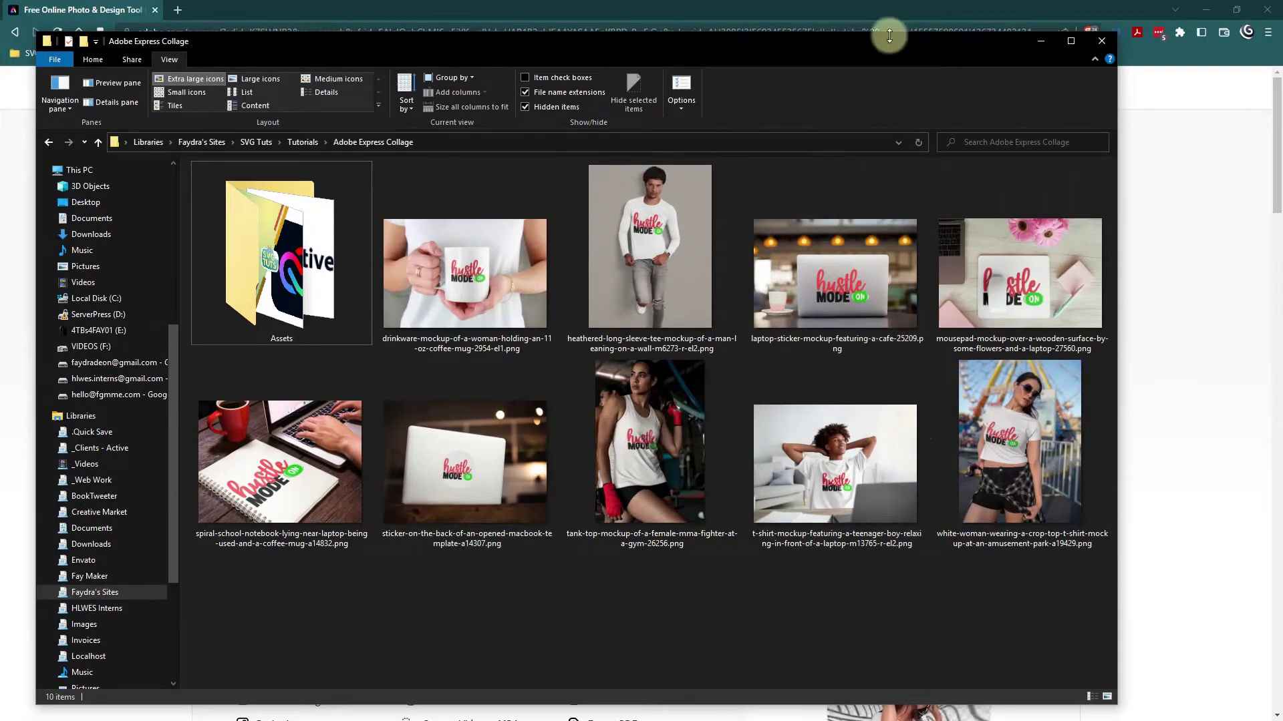
drag(904, 45, 0, 43)
click(3, 38)
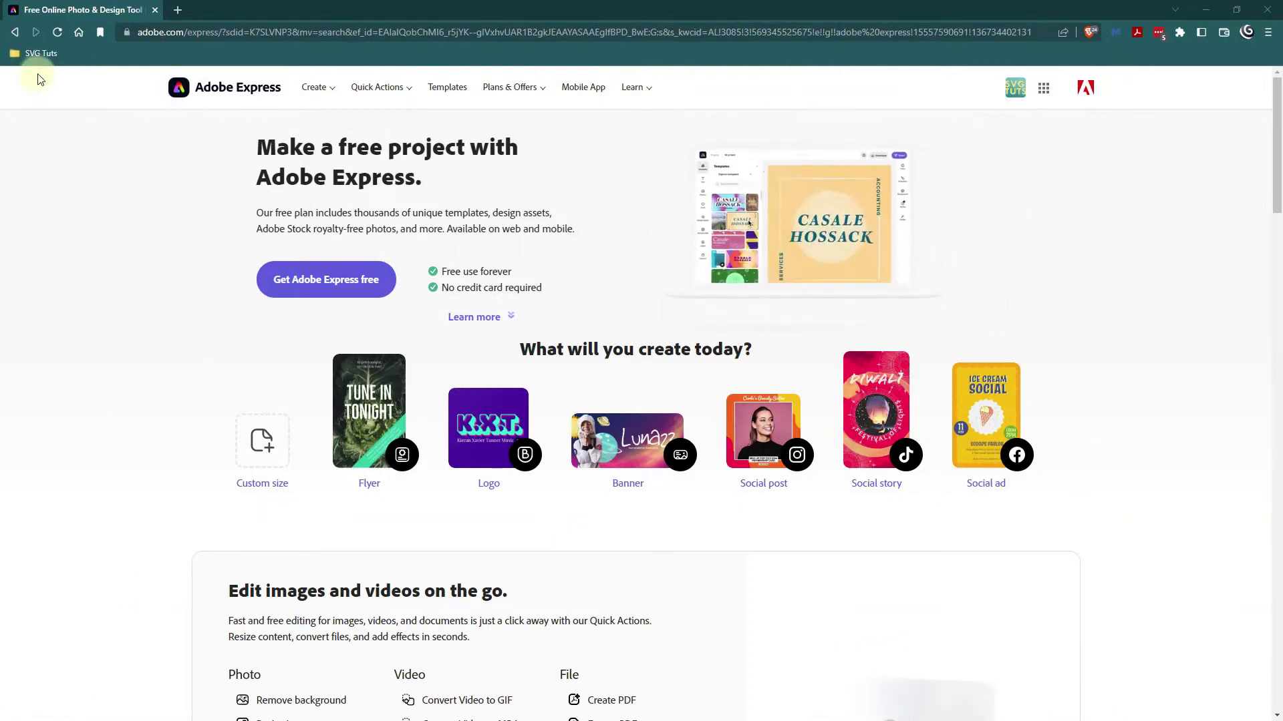
- Select the nine mockup images, first through last, and move the folder window aside
key(alt+Tab)
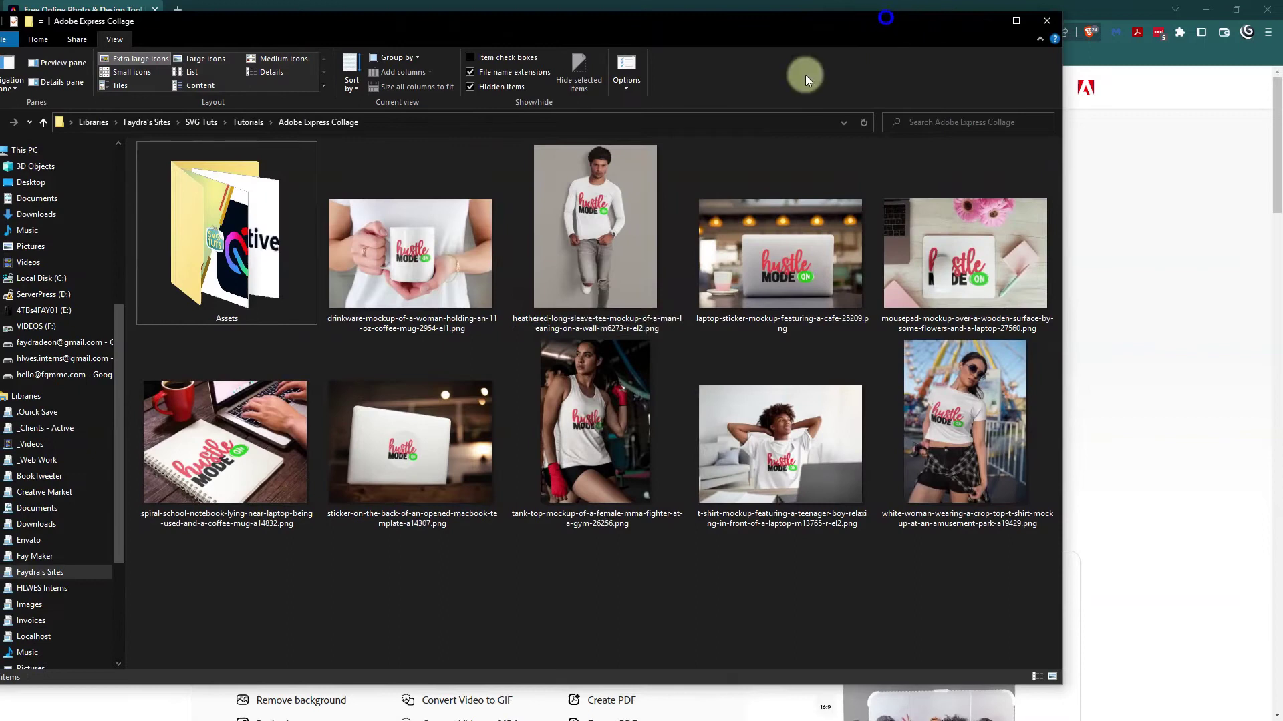
click(476, 242)
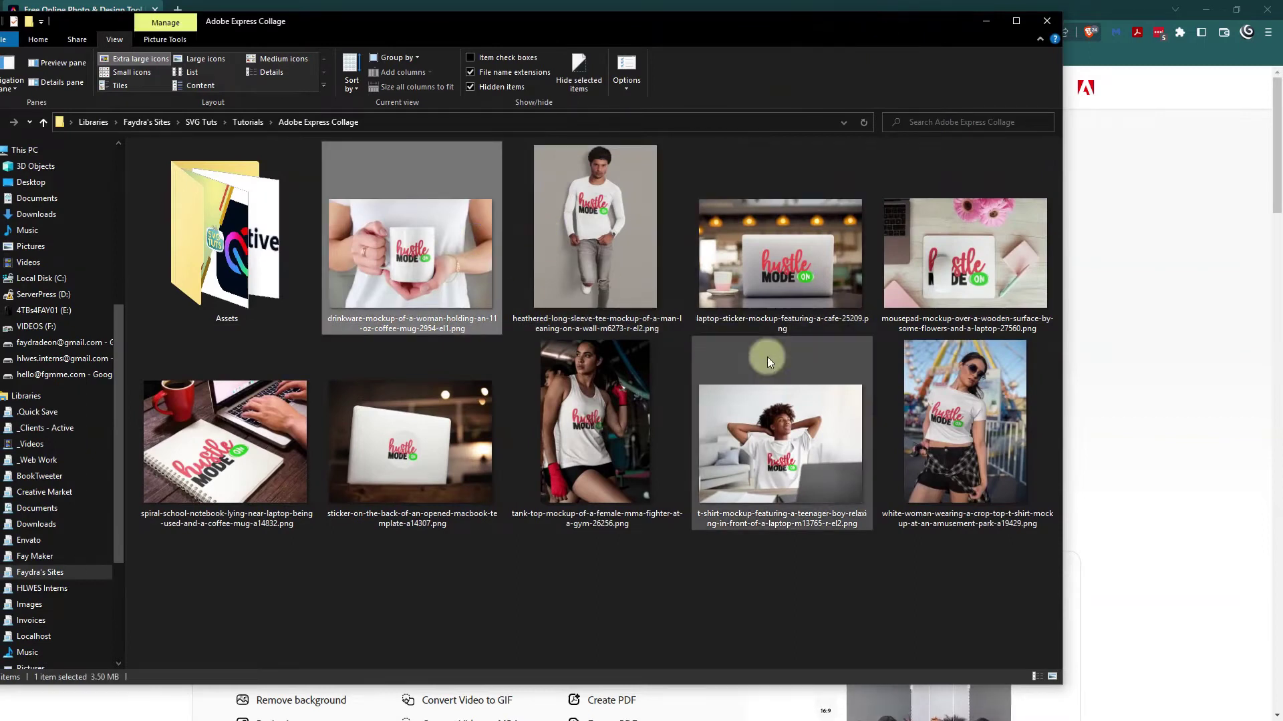
shift+click(927, 423)
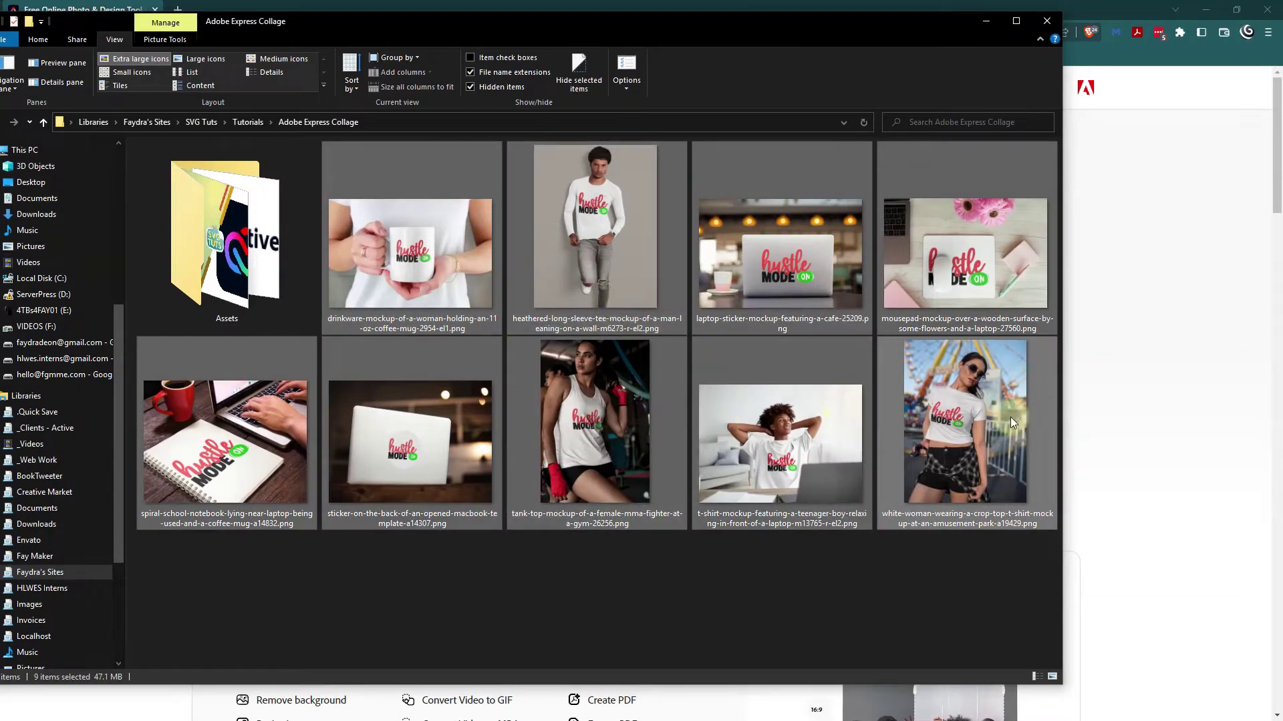
drag(740, 24, 0, 26)
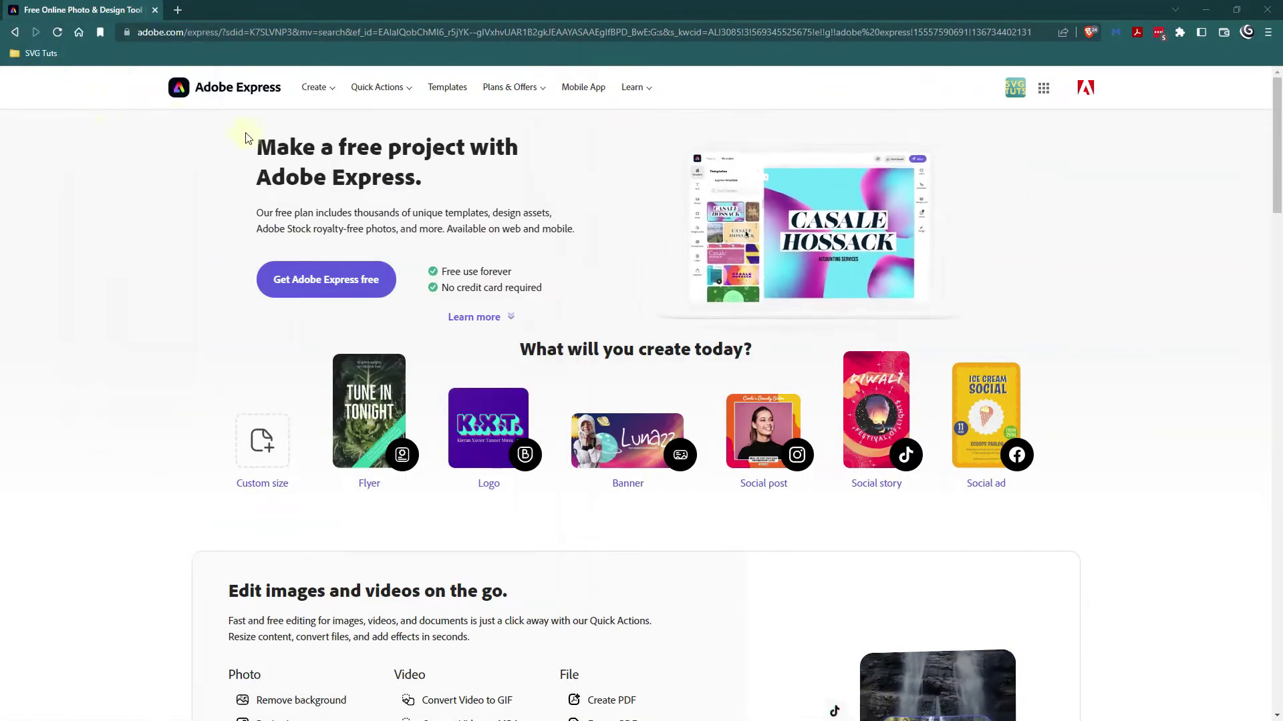
- Choose Collage from the Create menu and begin a free collage design
click(315, 90)
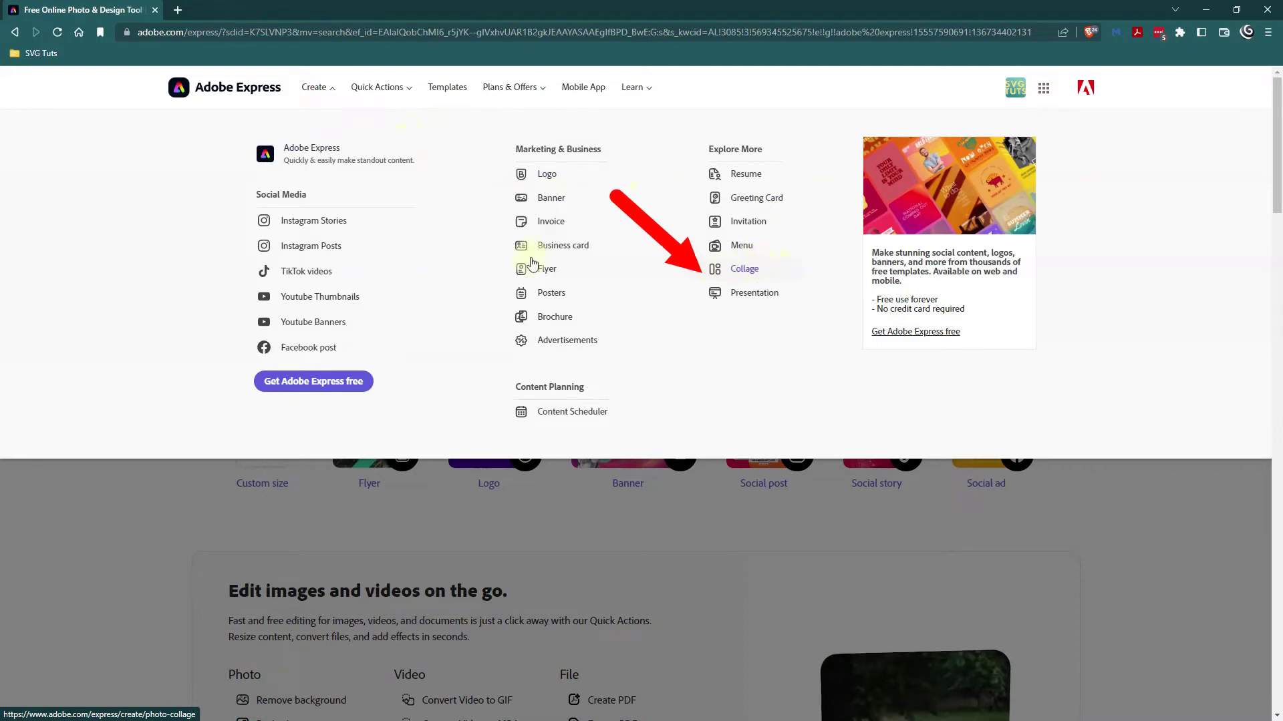
click(745, 269)
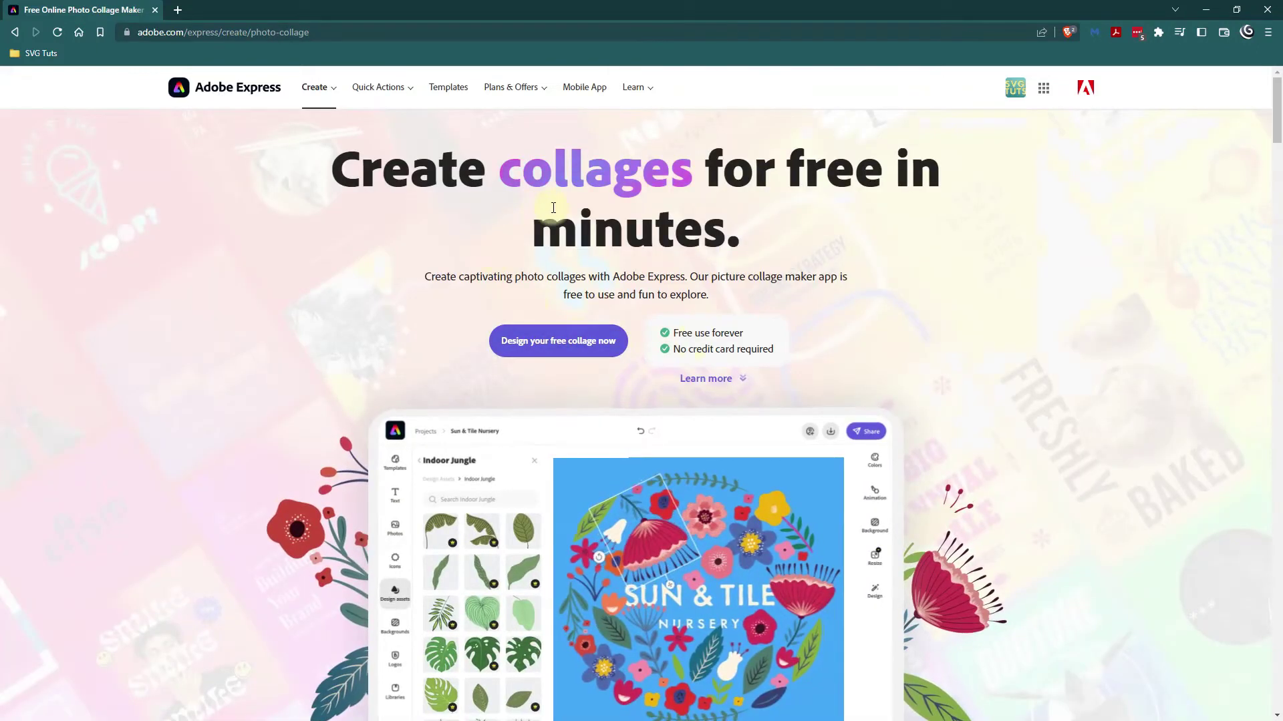
click(563, 348)
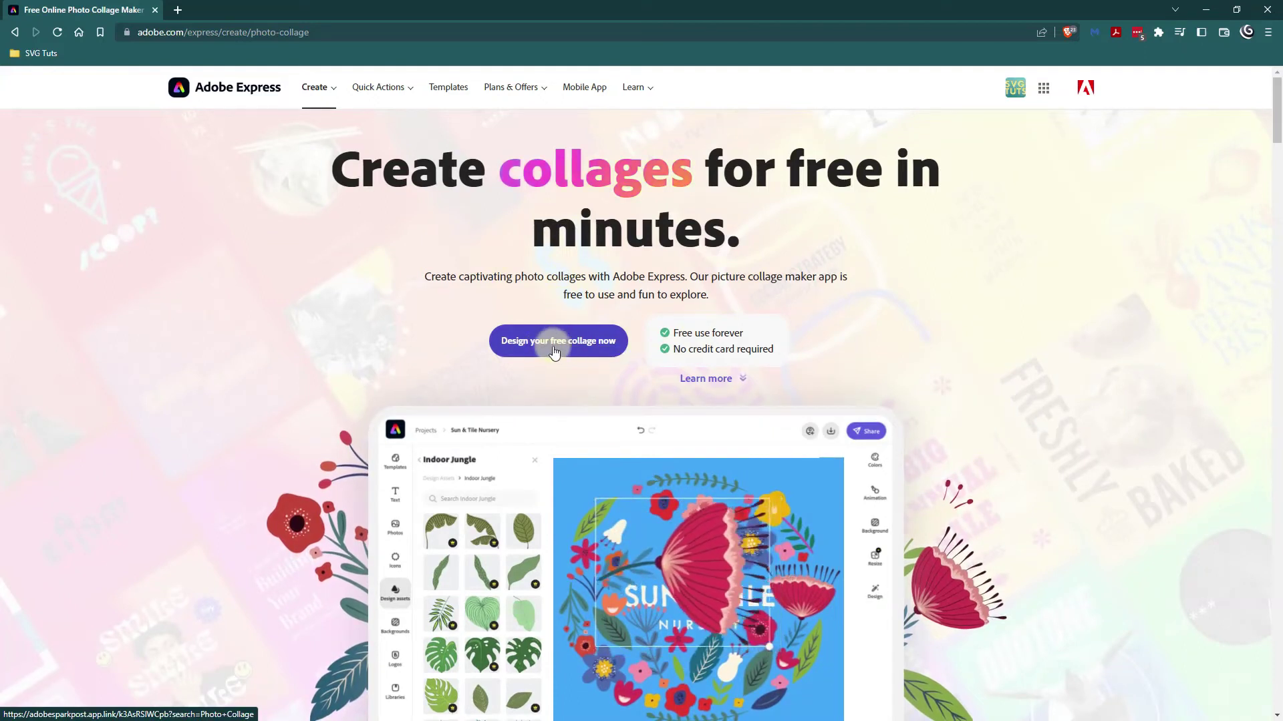
click(573, 348)
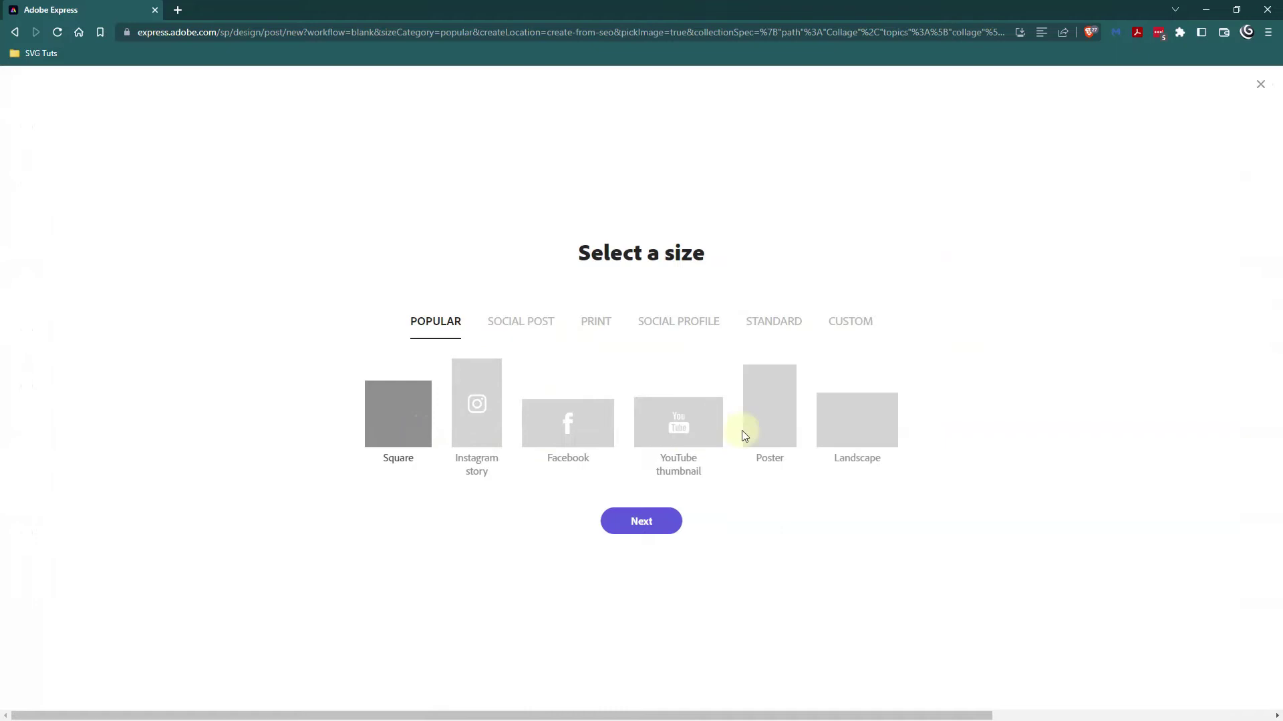
- Set a custom canvas size of 3000 by 3000 px
click(859, 325)
click(530, 429)
drag(557, 431, 481, 431)
text(3000)
key(Tab)
text(3000)
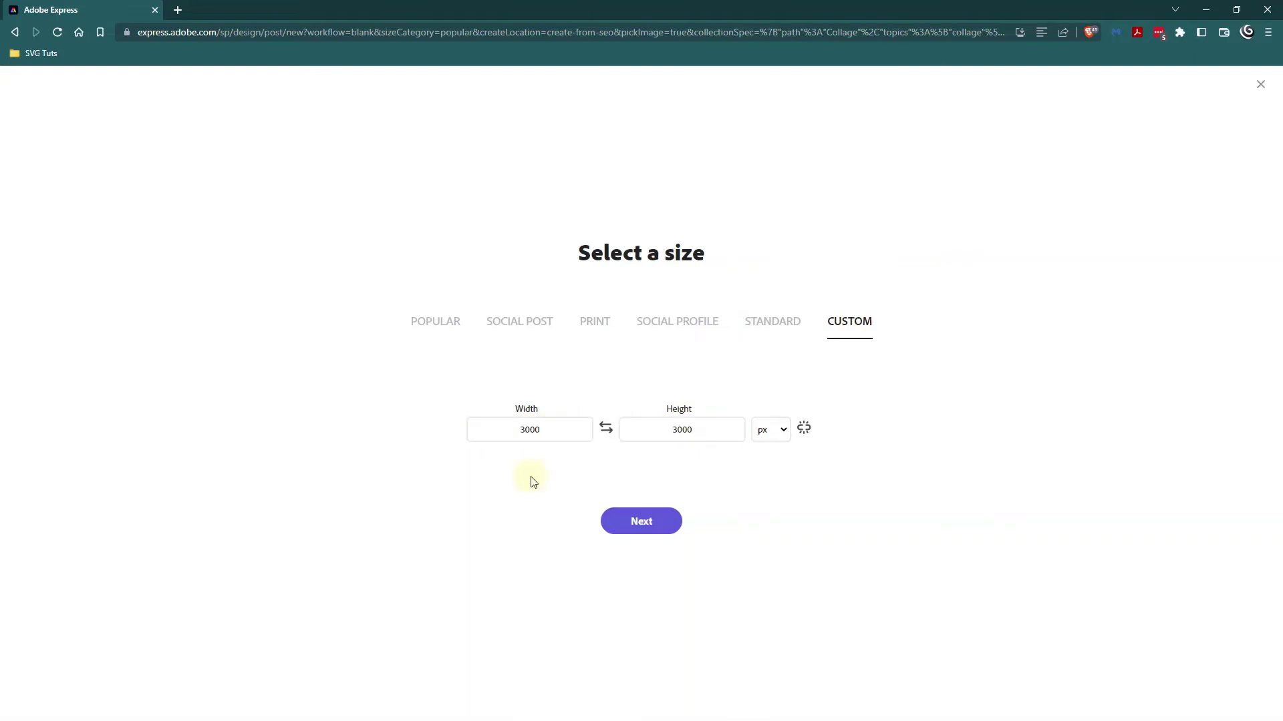
click(638, 523)
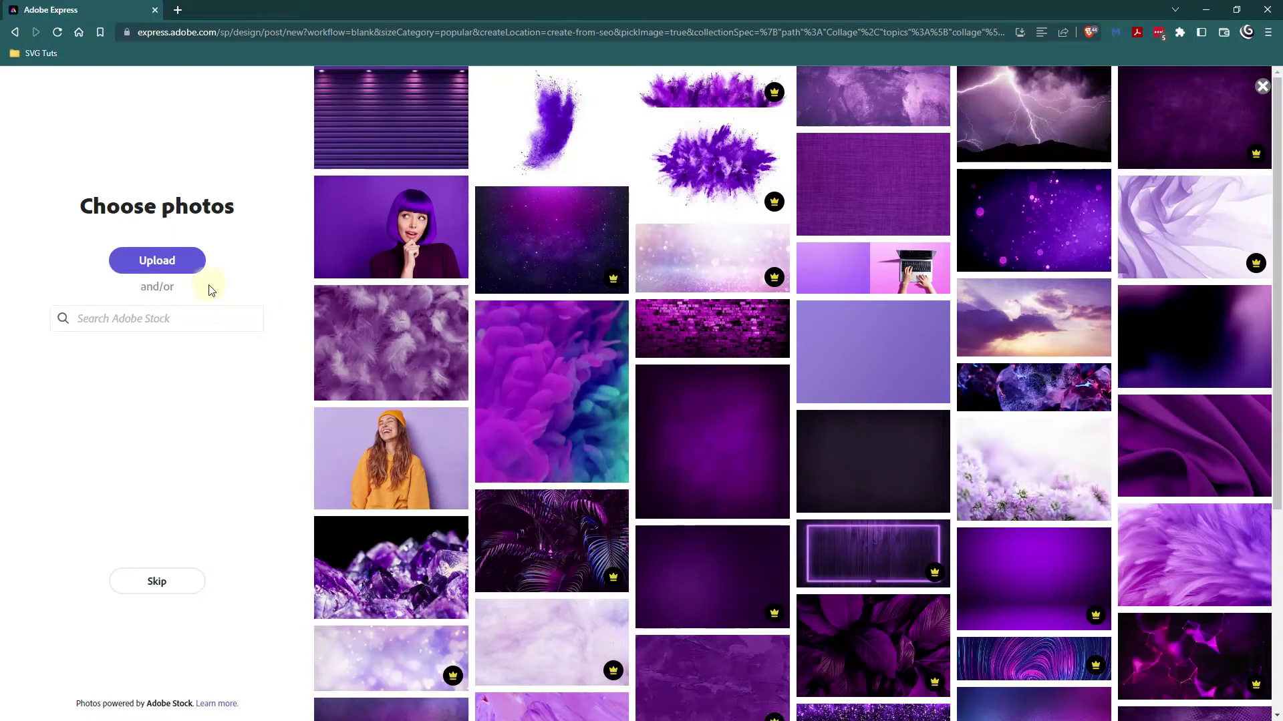
- Upload the Hustle Mode mockup images as the collage photos and continue
click(145, 261)
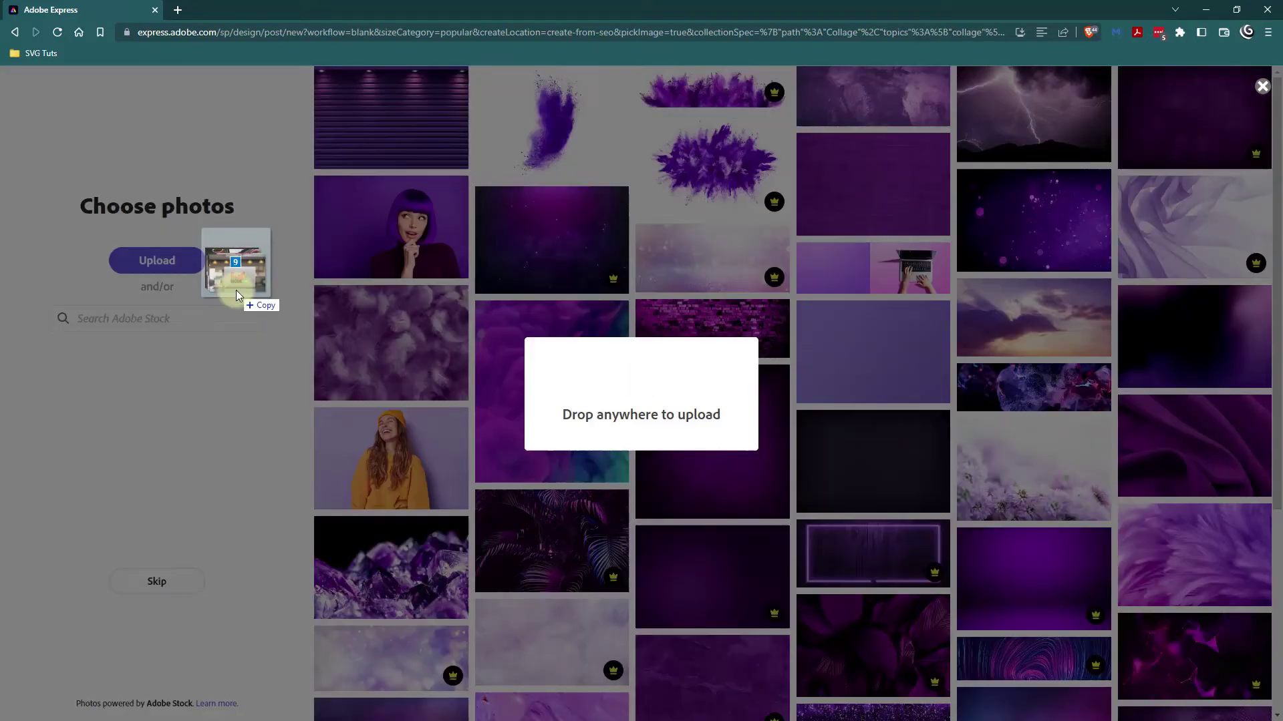
drag(235, 290, 651, 416)
click(159, 584)
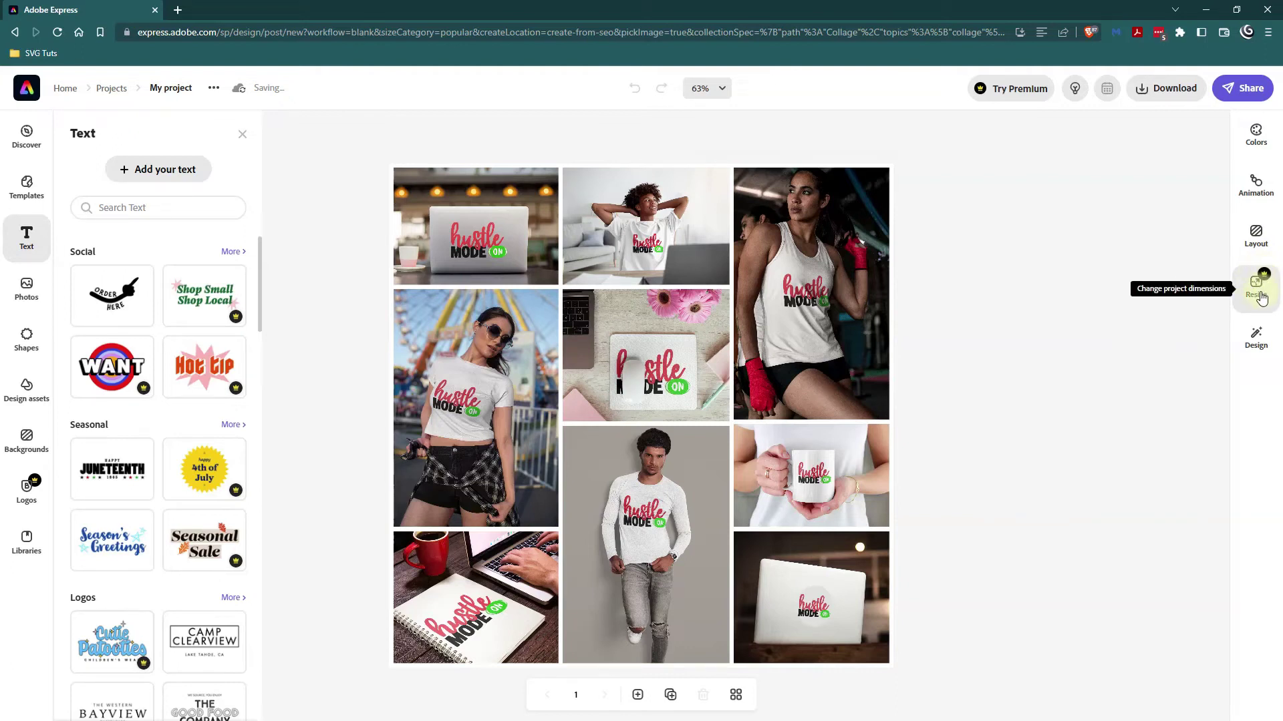
- Preview the Design variations, then close the side panels to show only the collage
click(1256, 342)
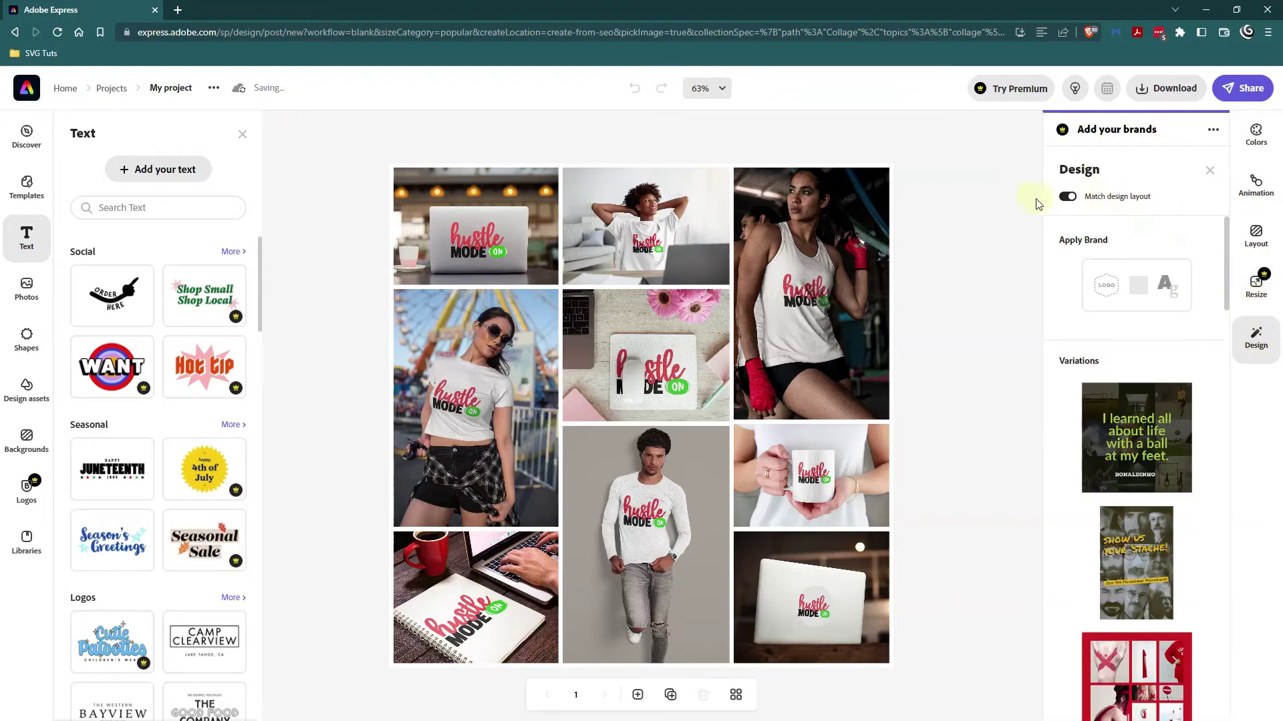
click(999, 208)
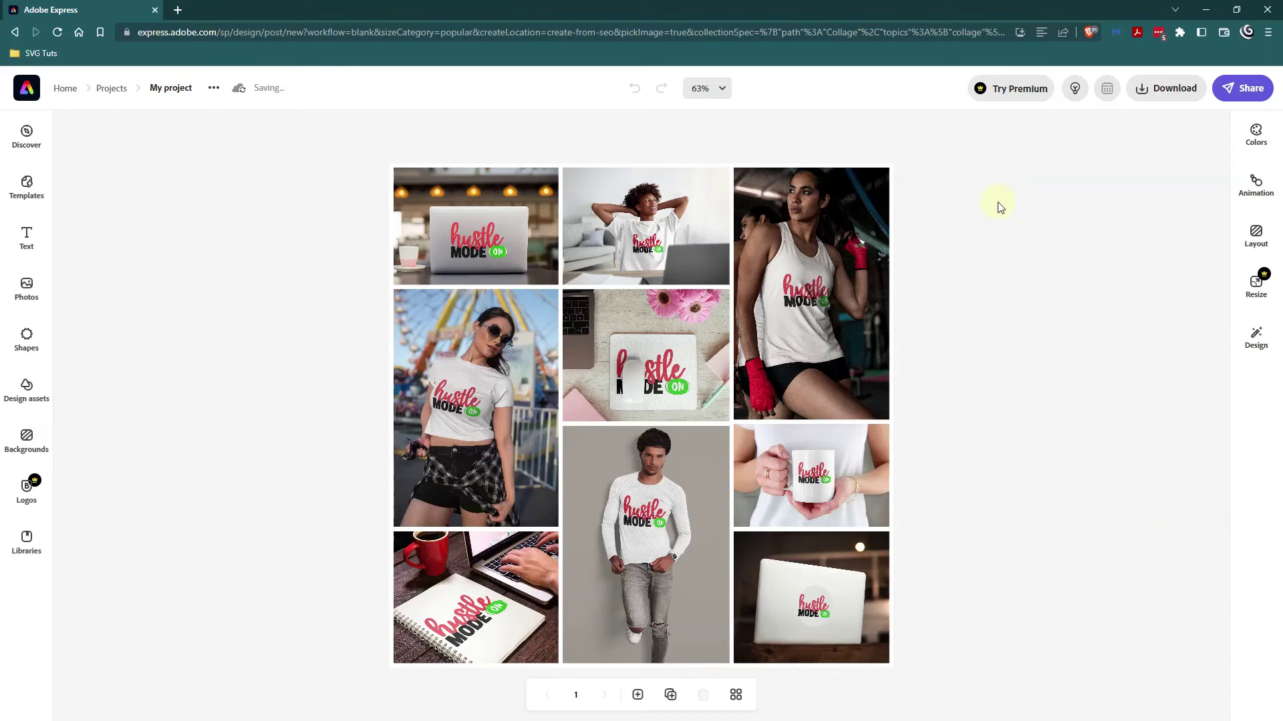
- Download the collage as a JPG file
click(1167, 89)
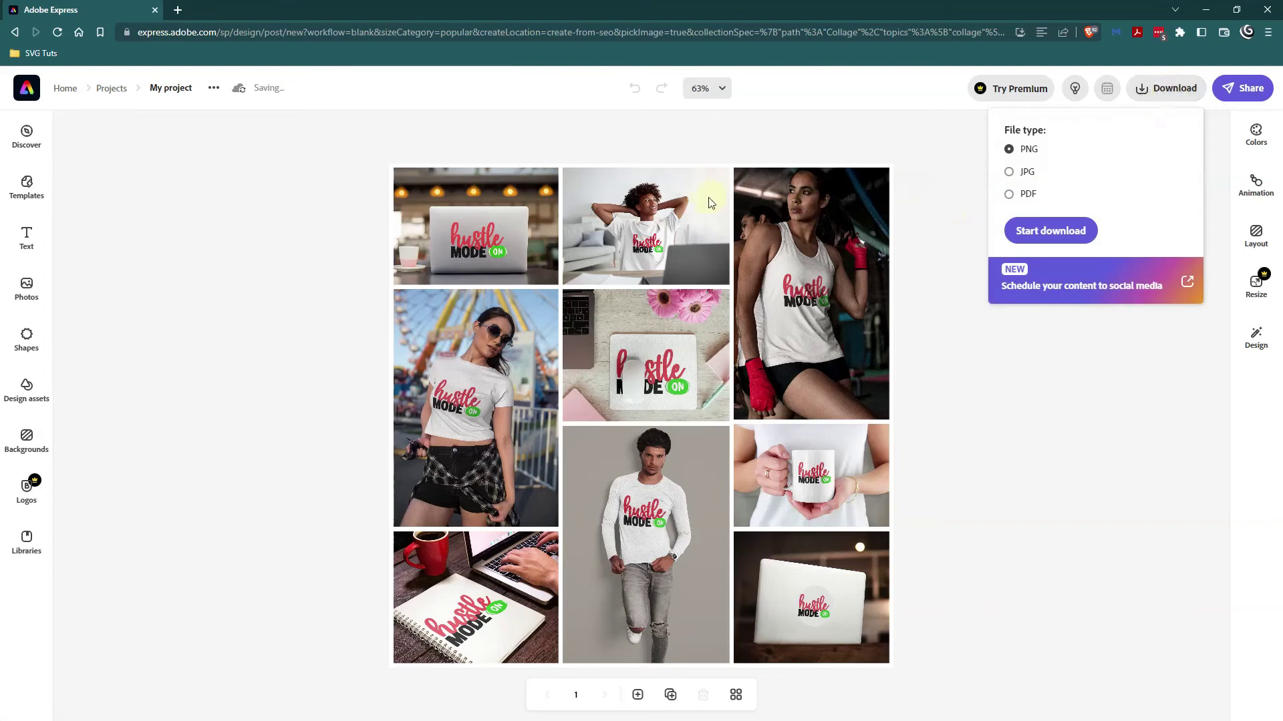
click(1009, 172)
click(1054, 229)
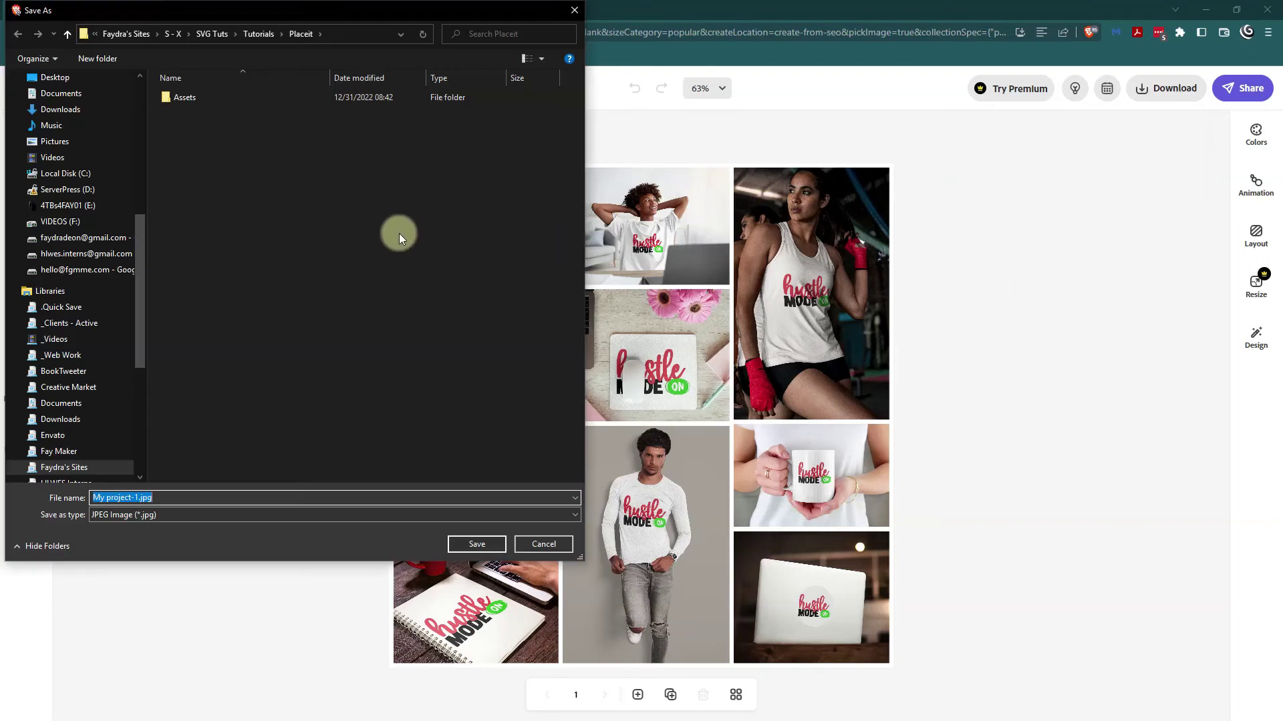
- Save it in the Adobe Express Collage folder named Hustle-Mode-On-Collage
click(256, 48)
double_click(248, 106)
click(335, 499)
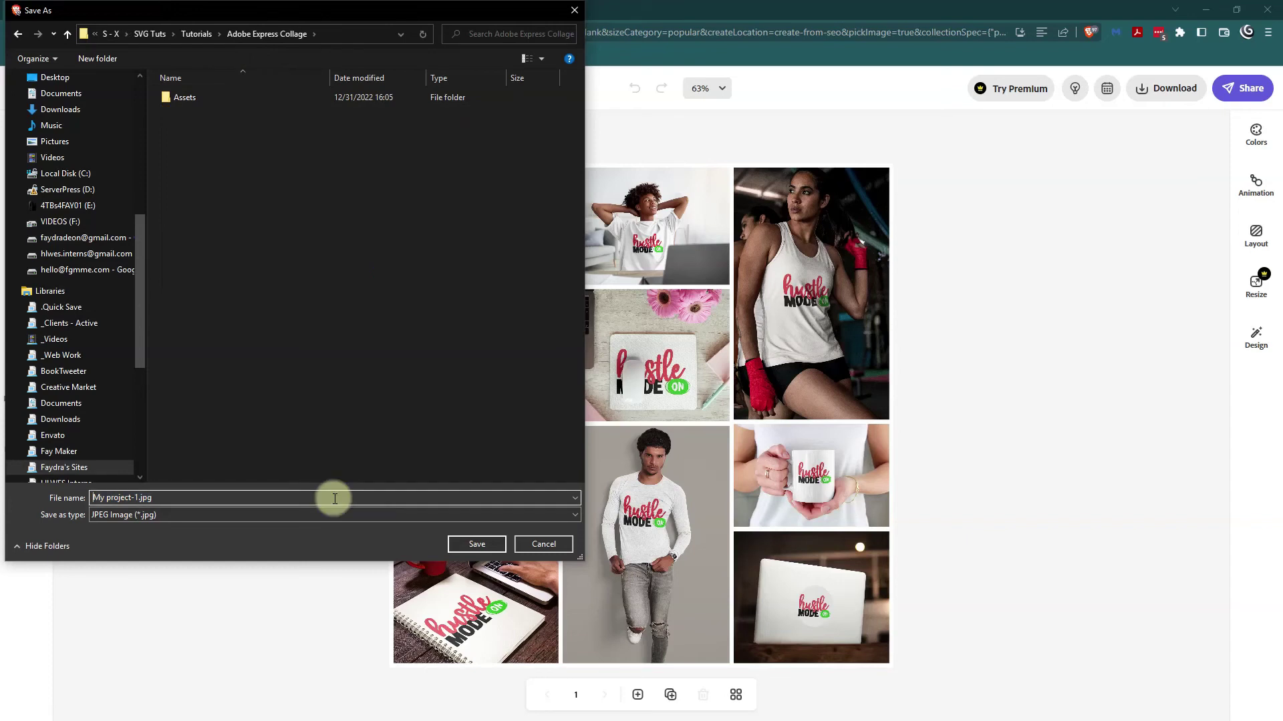
key(Delete)
key(Delete)
key(Delete)
key(Delete)
key(Delete)
key(Delete)
key(Delete)
key(Delete)
key(Delete)
key(Delete)
key(Delete)
key(Delete)
text(Hustle-Mode-On-Collage)
- Confirm the save and open Hustle-Mode-On-Collage.jpg in the photo viewer
key(Return)
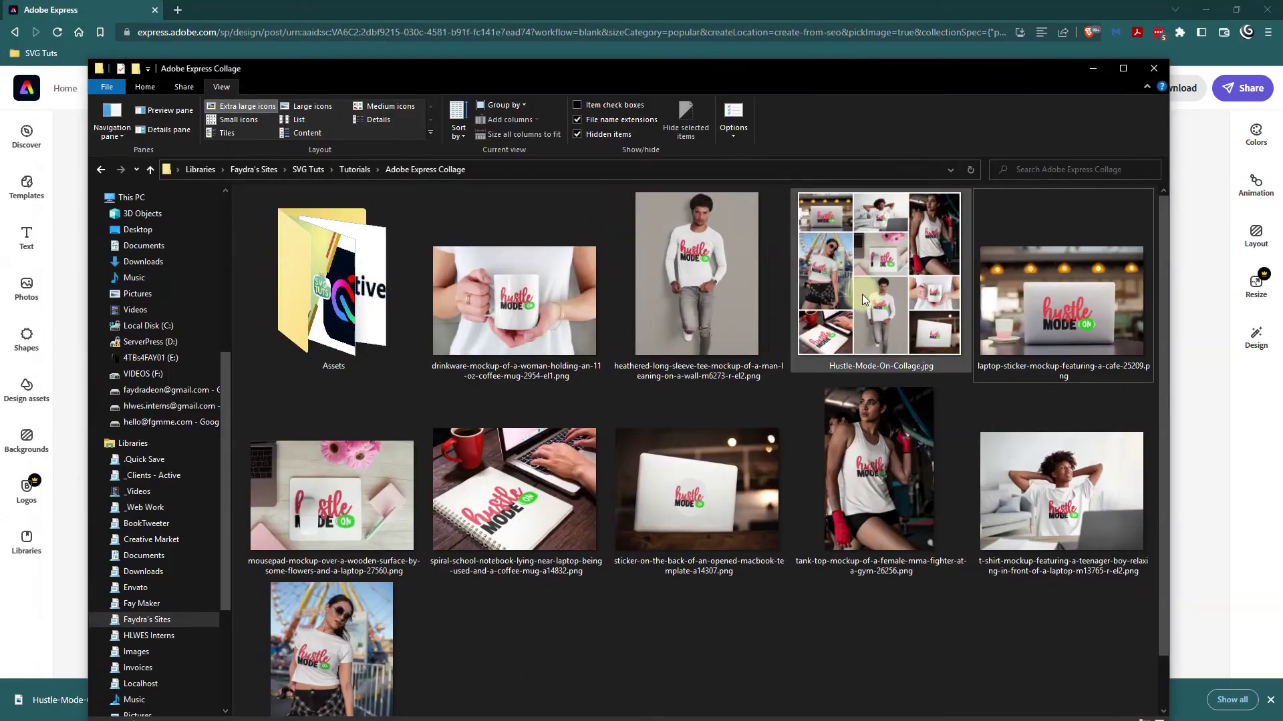
click(862, 295)
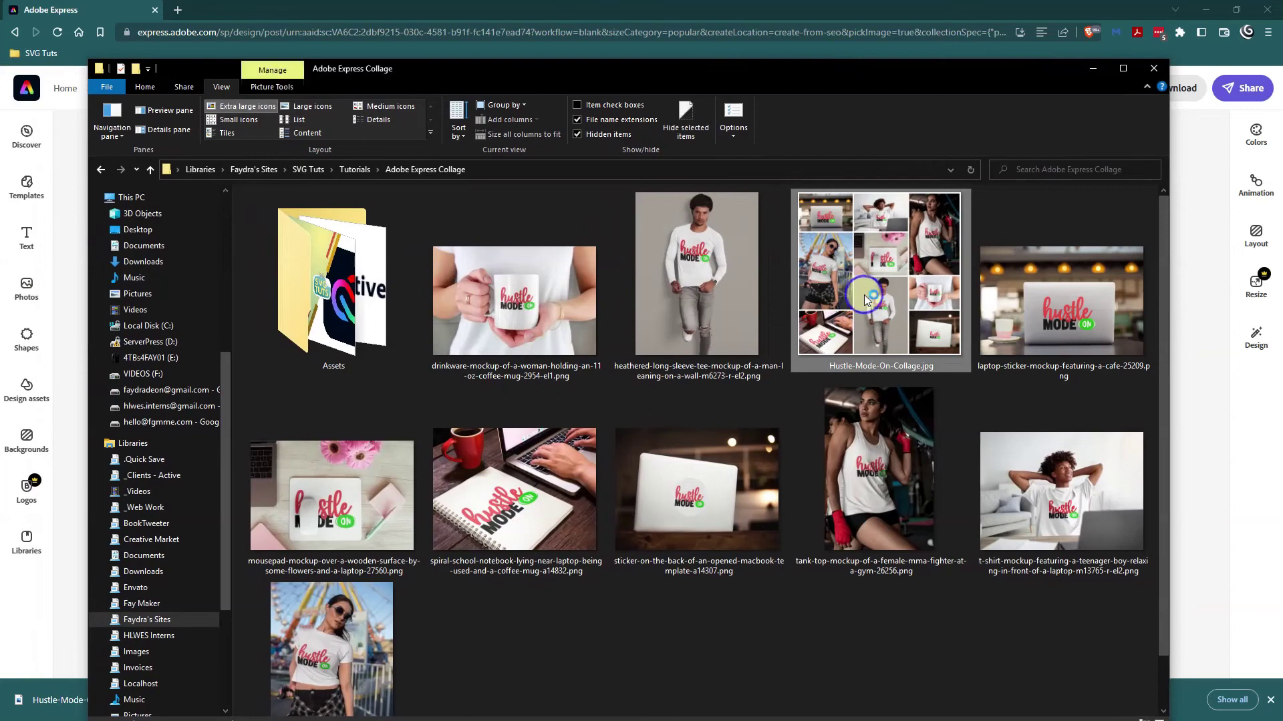
double_click(864, 294)
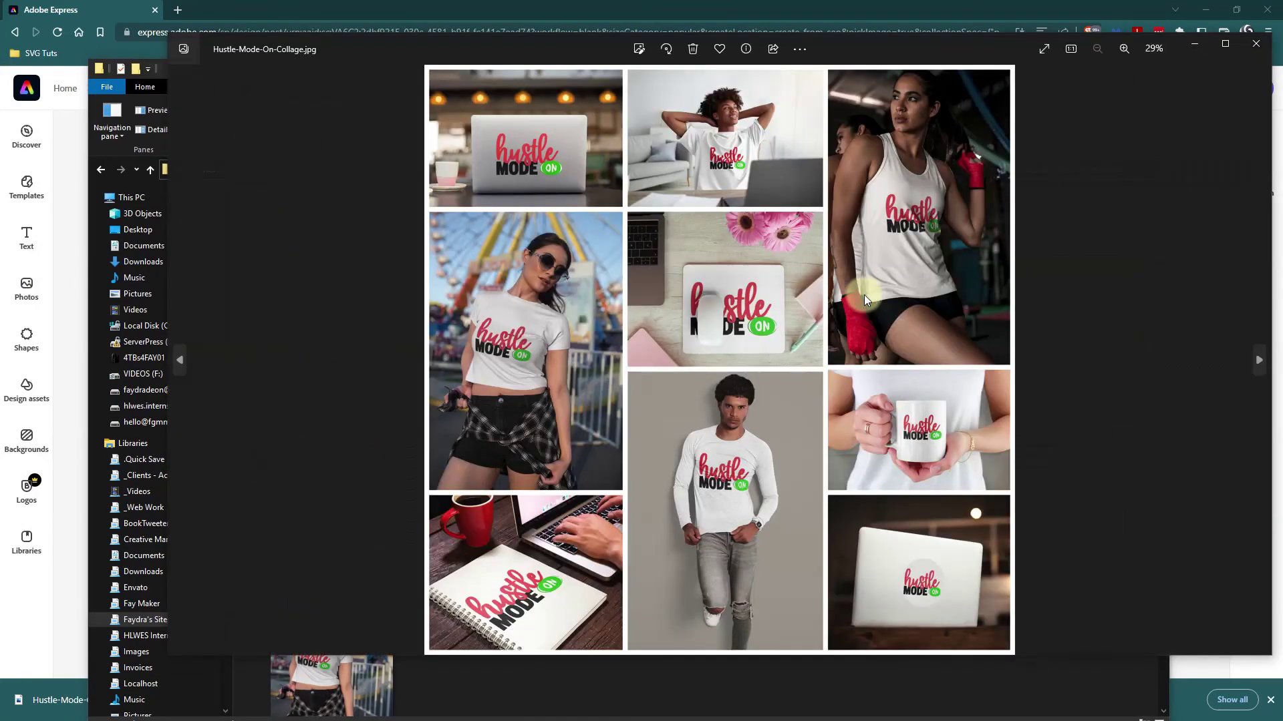